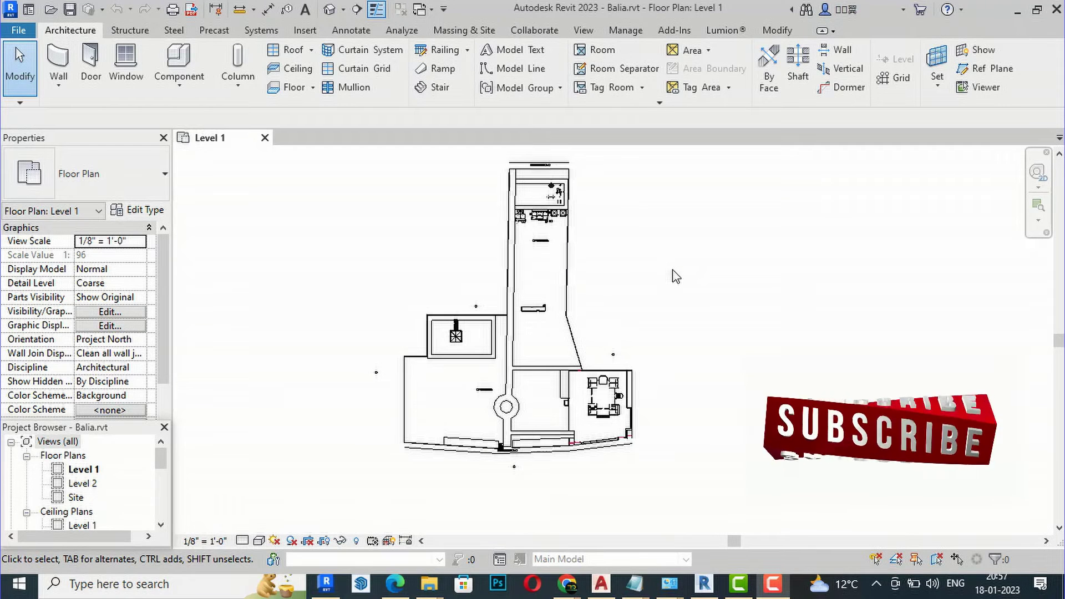
# In AutoCAD, check MAJA.dwg's Save As file types, cancel without saving and return to Revit.
pyautogui.scroll(1, 654, 260)
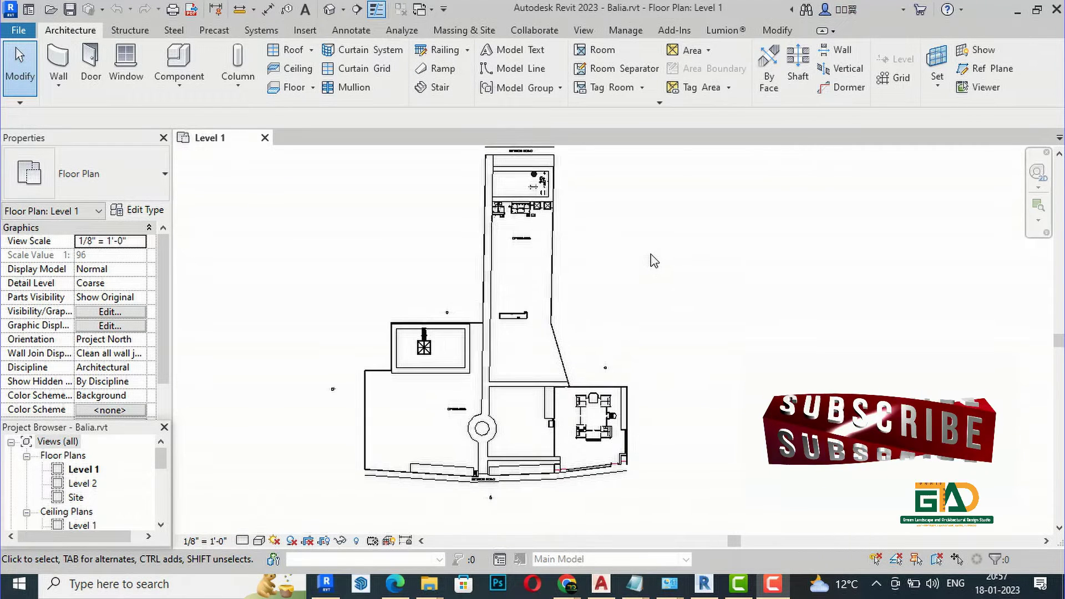
pyautogui.scroll(-3, 392, 302)
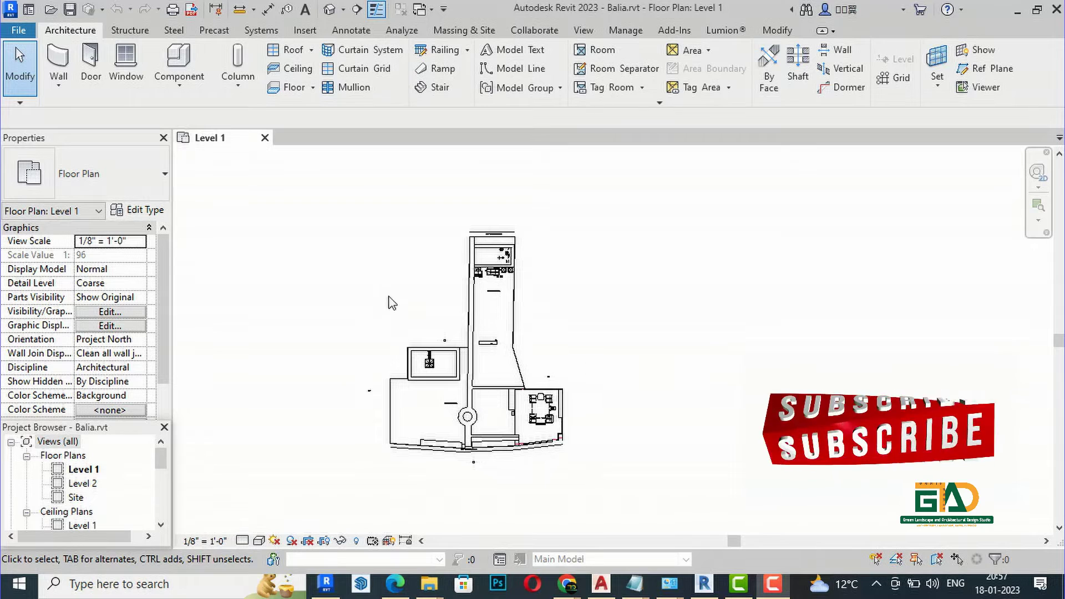
pyautogui.scroll(3, 349, 288)
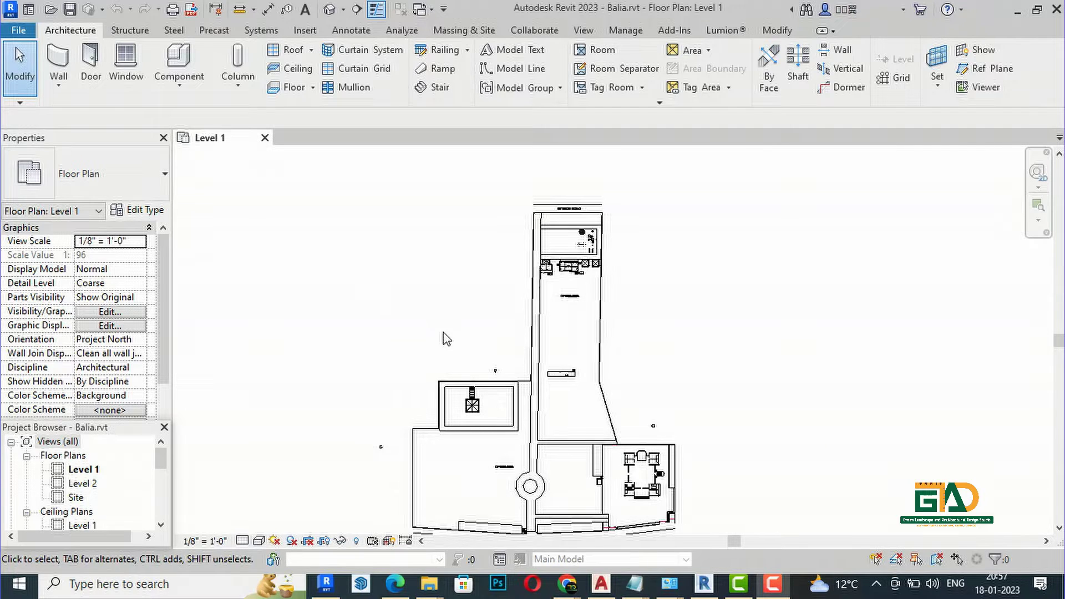
pyautogui.click(594, 589)
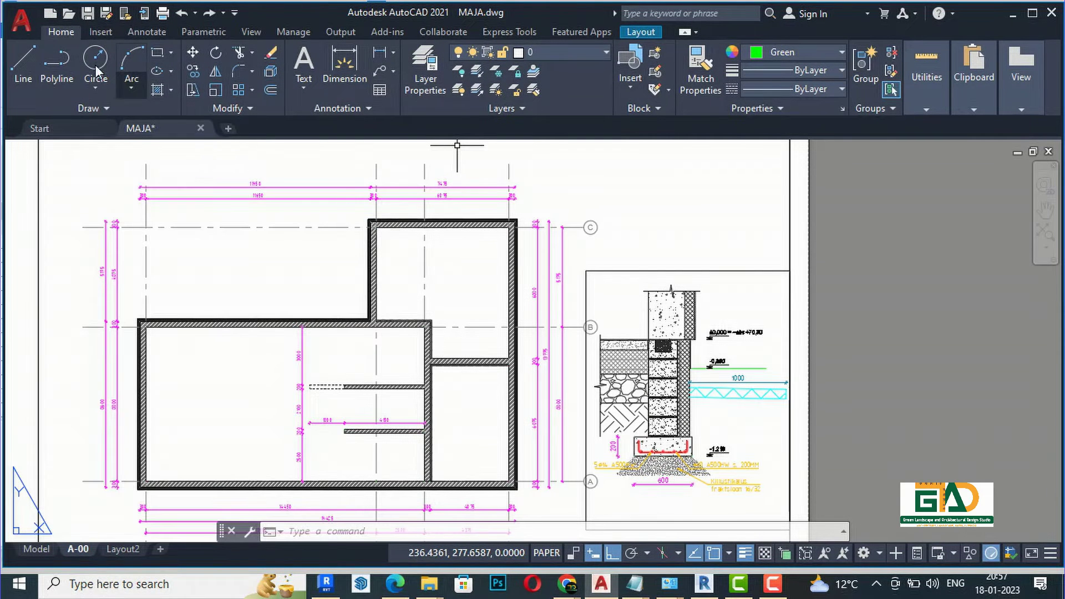
pyautogui.click(25, 33)
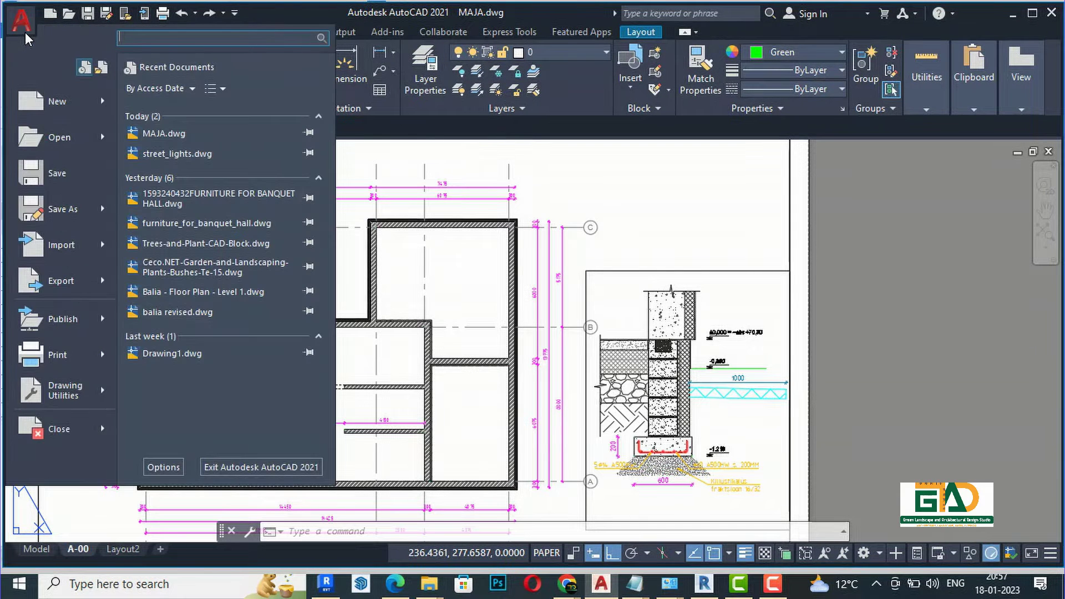
pyautogui.click(70, 205)
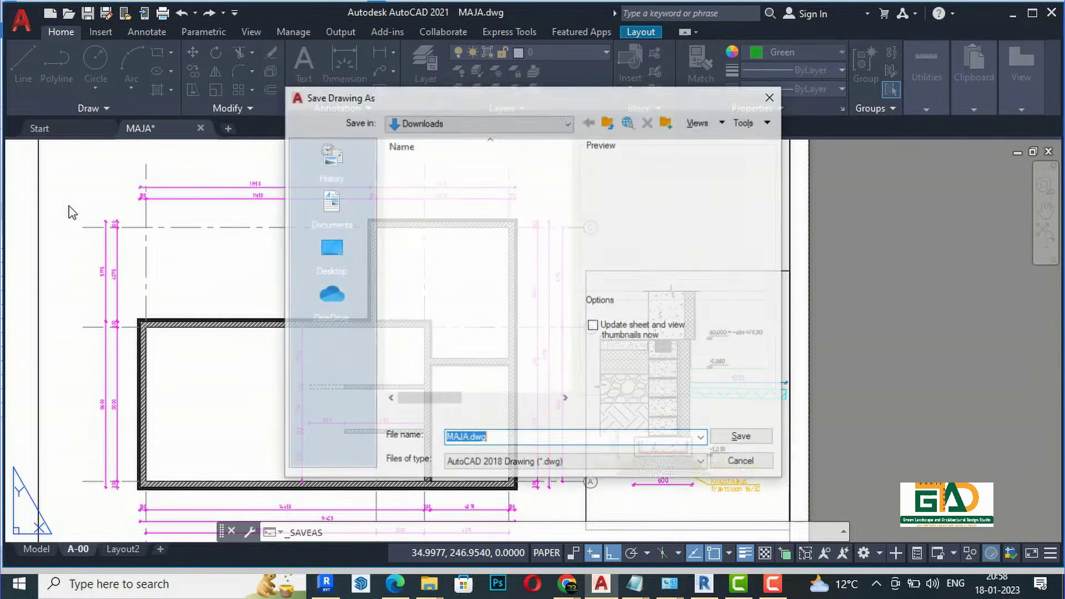
pyautogui.click(541, 463)
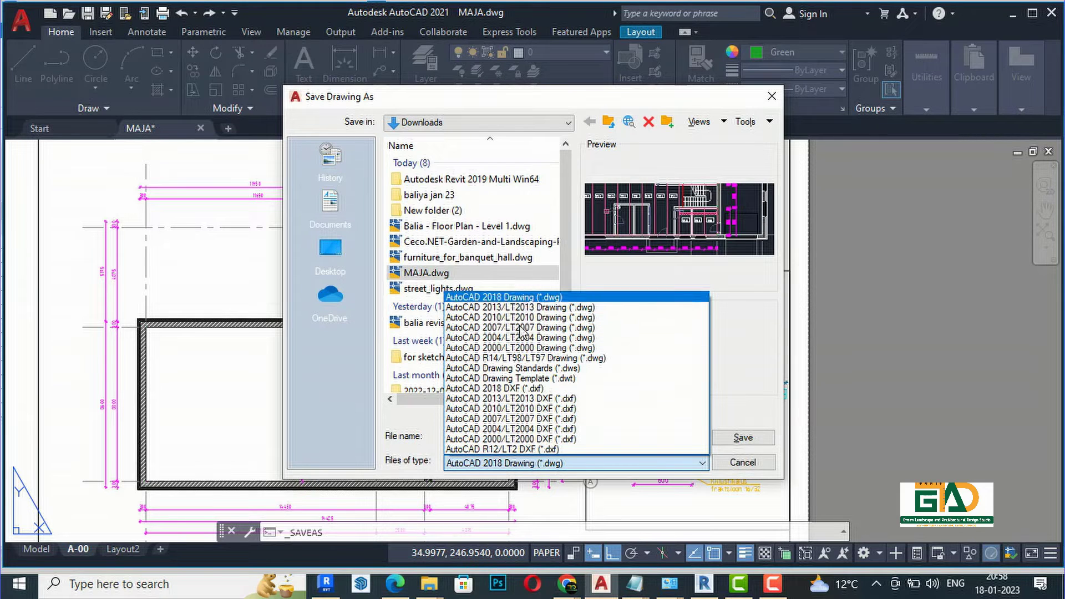
pyautogui.click(771, 99)
pyautogui.click(771, 97)
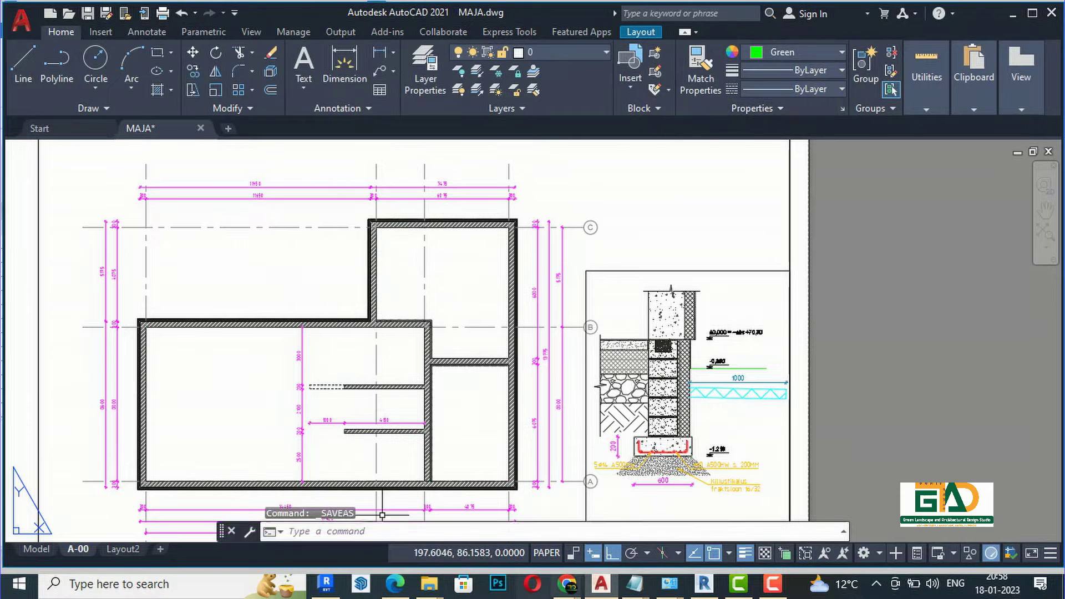
pyautogui.click(703, 584)
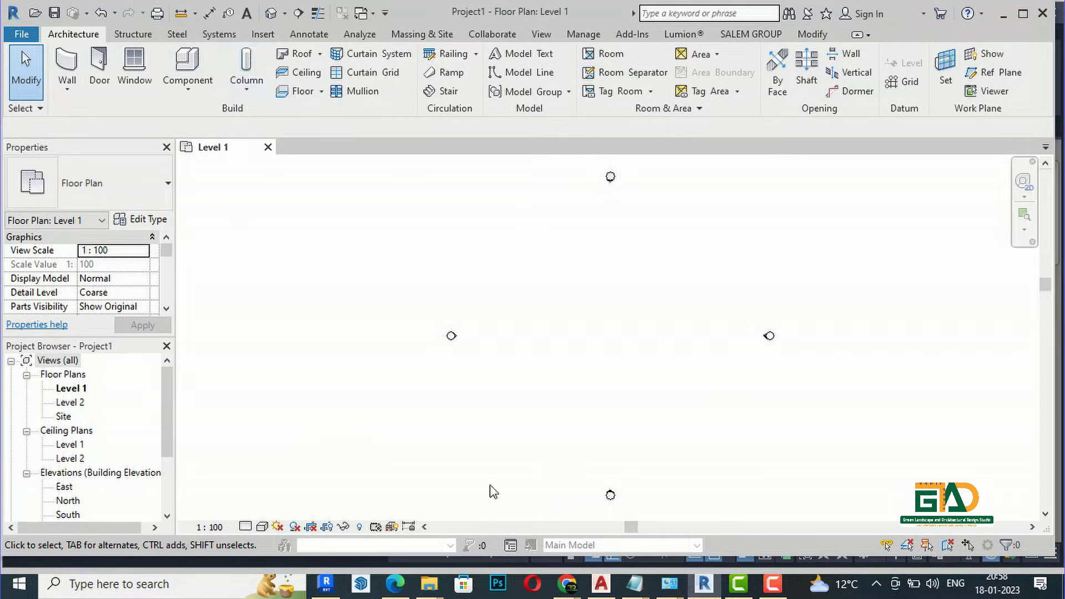
# Check the Balia project's Save As file types in Revit 2023, then cancel without saving.
pyautogui.click(329, 584)
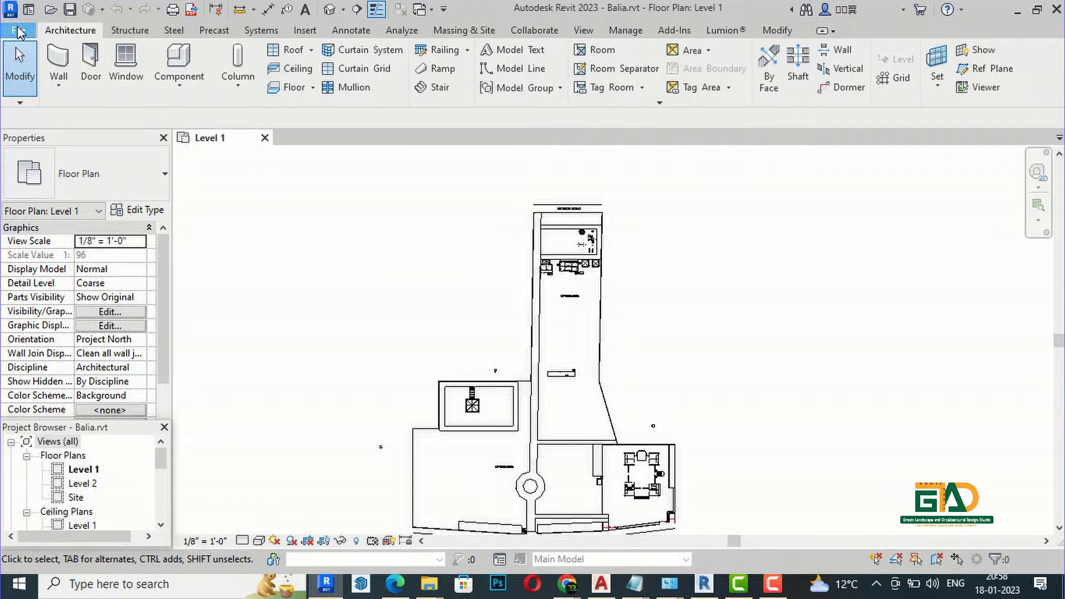
pyautogui.click(19, 31)
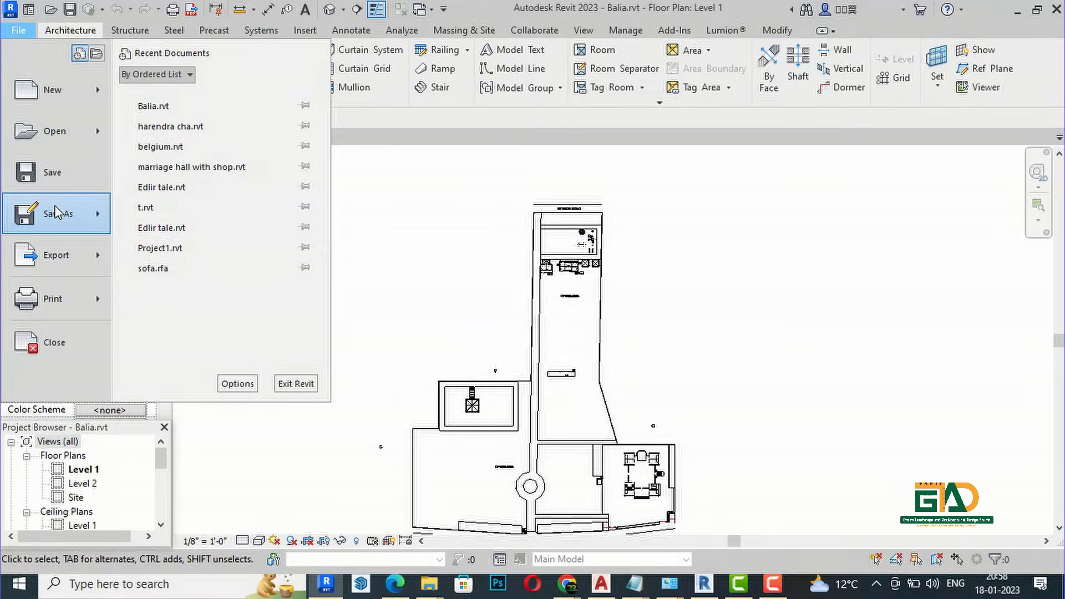
pyautogui.moveTo(55, 212)
pyautogui.click(173, 169)
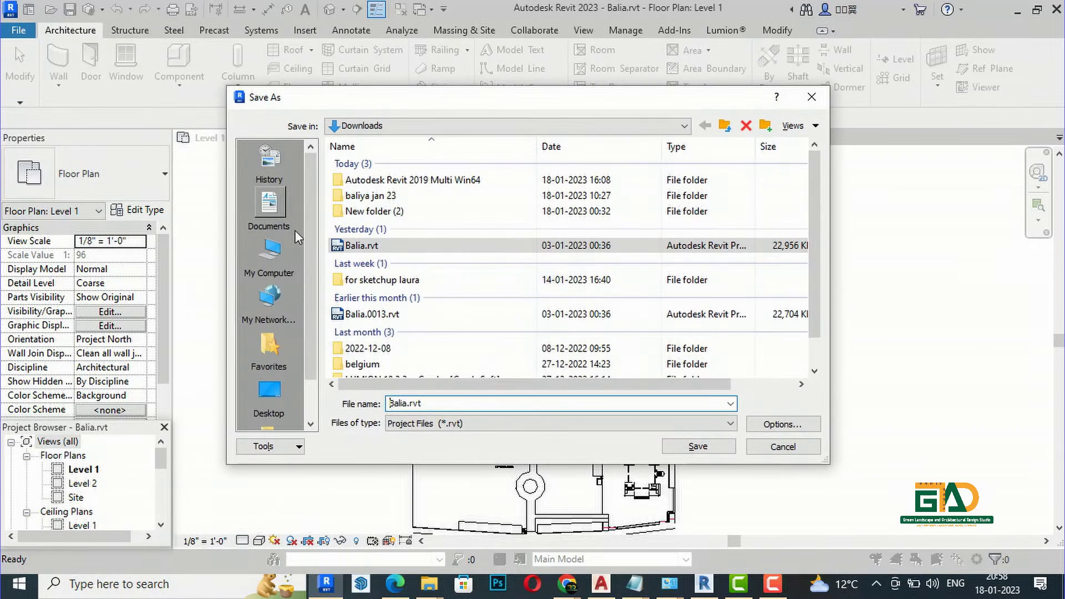
pyautogui.click(431, 422)
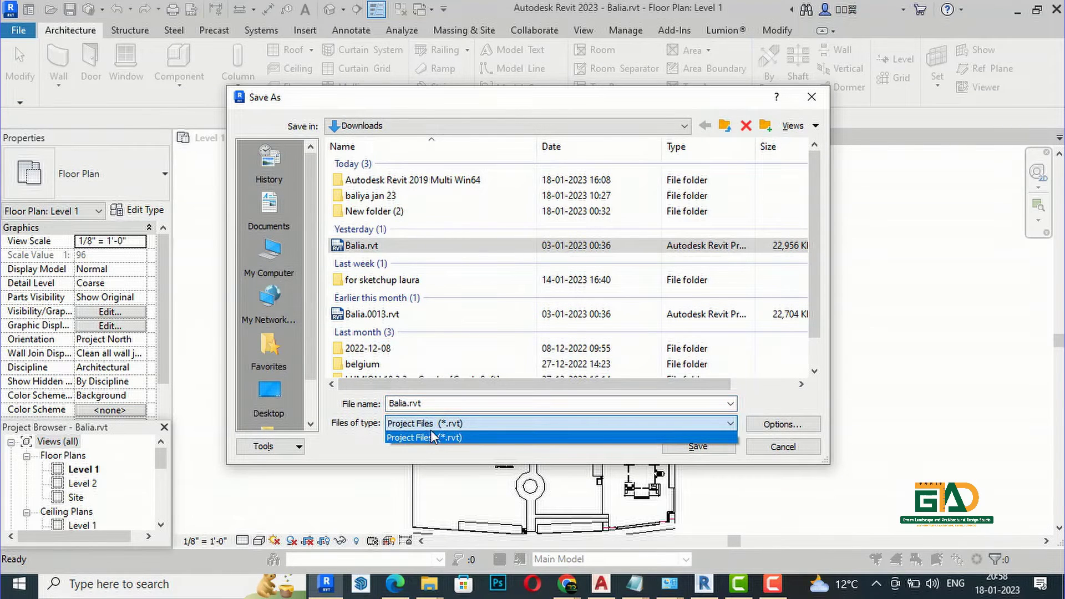
pyautogui.click(813, 100)
pyautogui.click(813, 100)
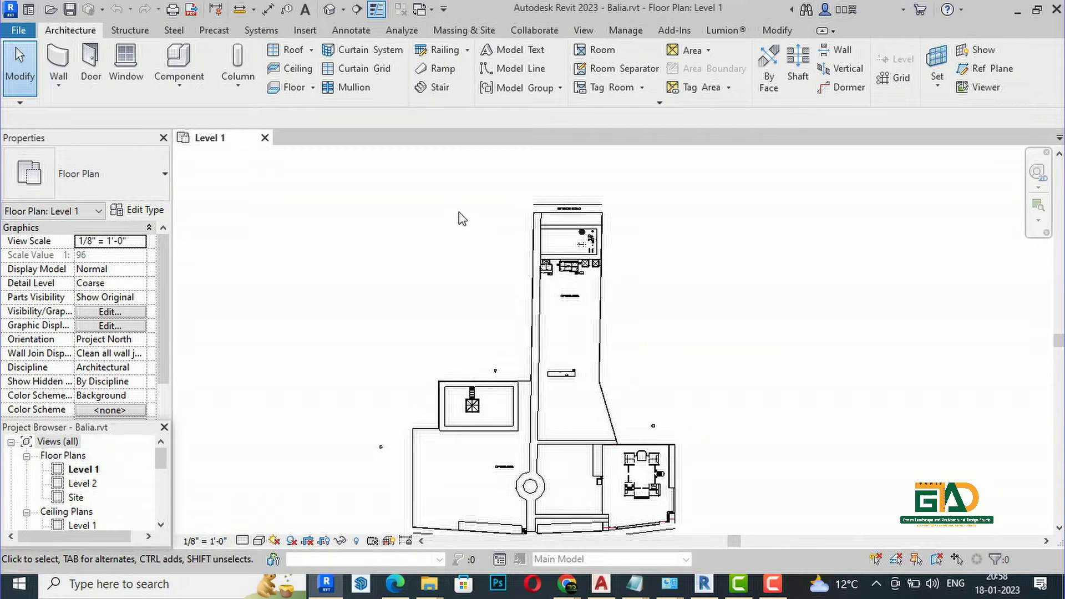
pyautogui.scroll(-1, 462, 218)
# Open the Export IFC dialog from the File > Export menu for the Balia project.
pyautogui.scroll(1, 460, 218)
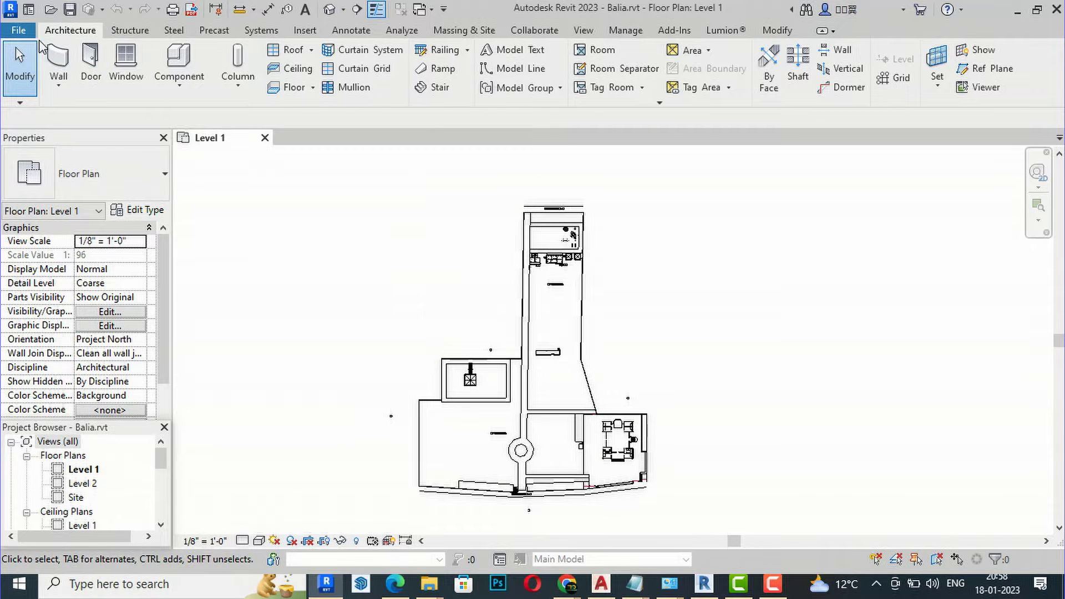
pyautogui.click(20, 31)
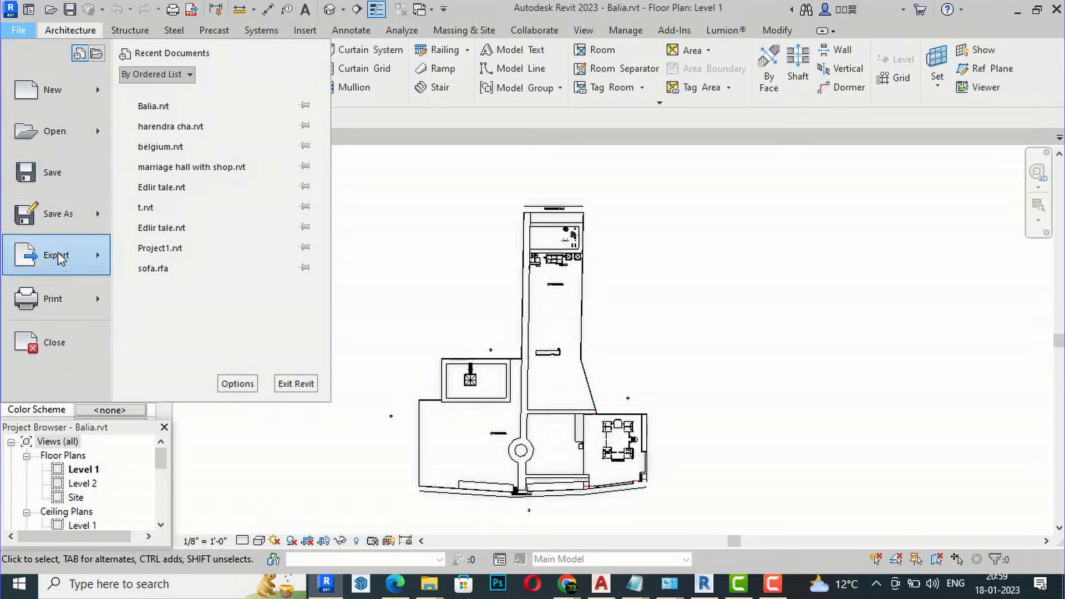
pyautogui.moveTo(61, 258)
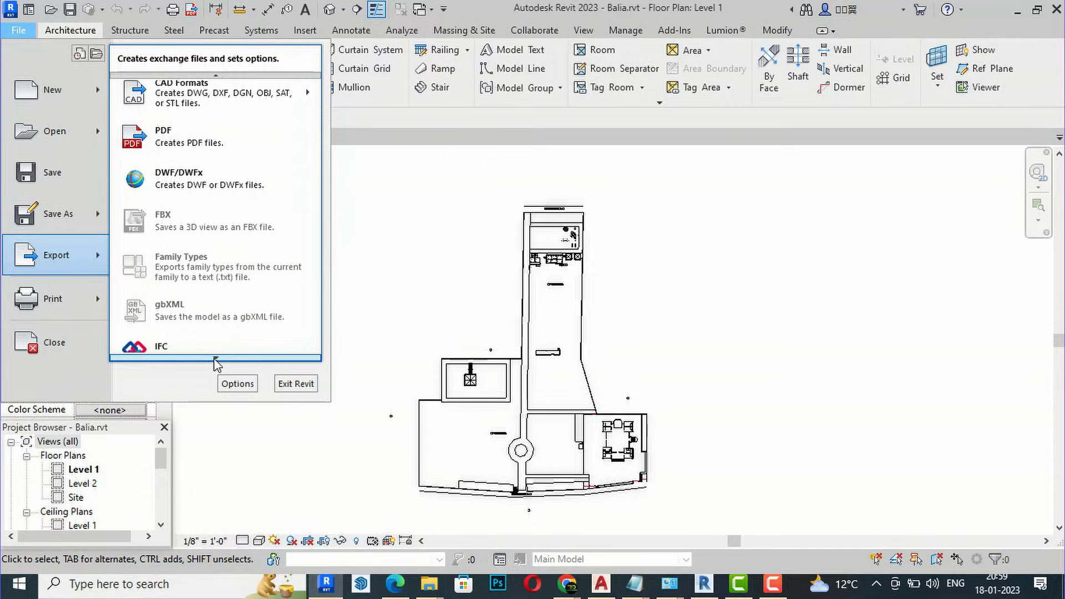
pyautogui.scroll(-3, 214, 359)
pyautogui.moveTo(214, 358)
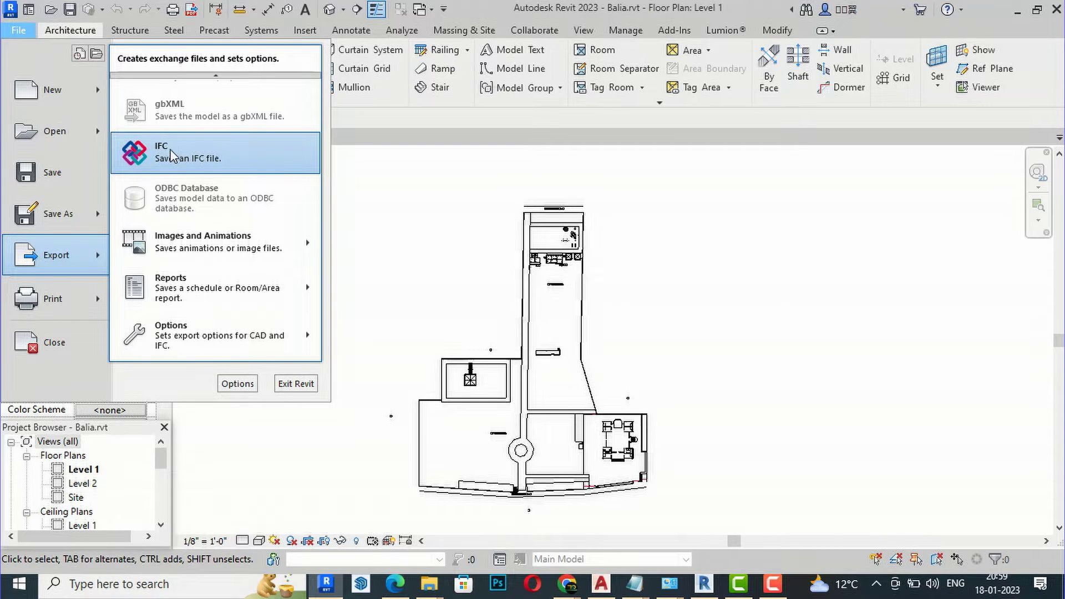
pyautogui.click(171, 155)
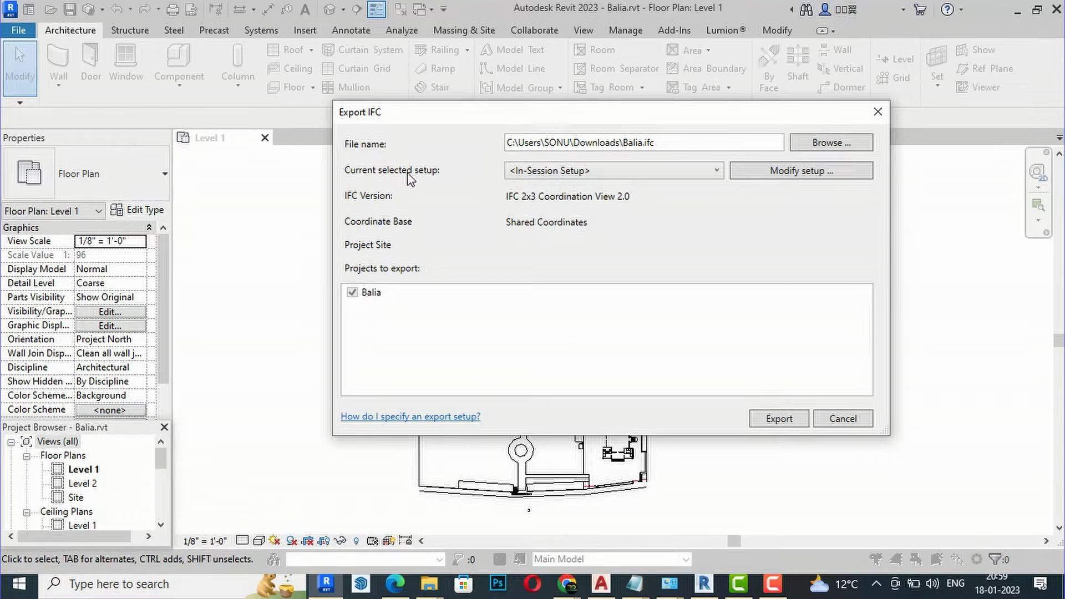
# Keep the <In-Session Setup> and export Balia.ifc to Downloads.
pyautogui.click(641, 171)
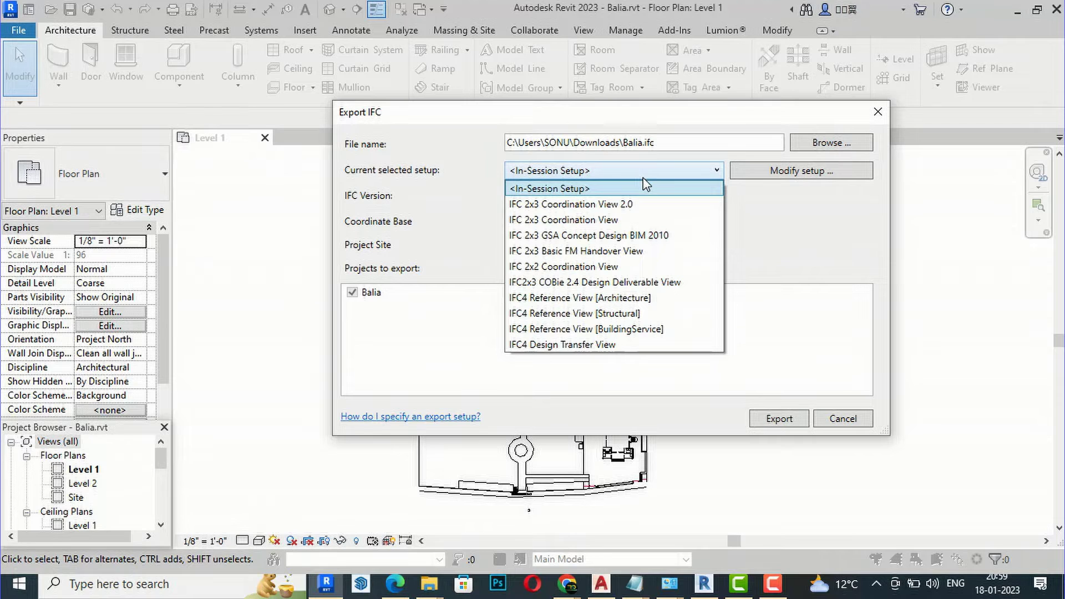
pyautogui.click(598, 189)
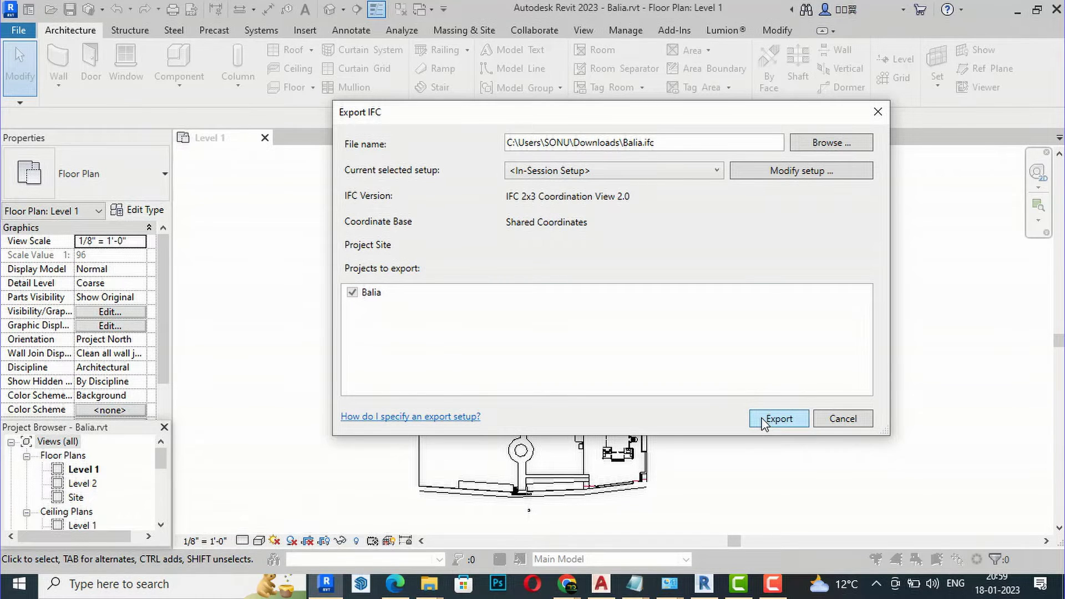
pyautogui.click(777, 420)
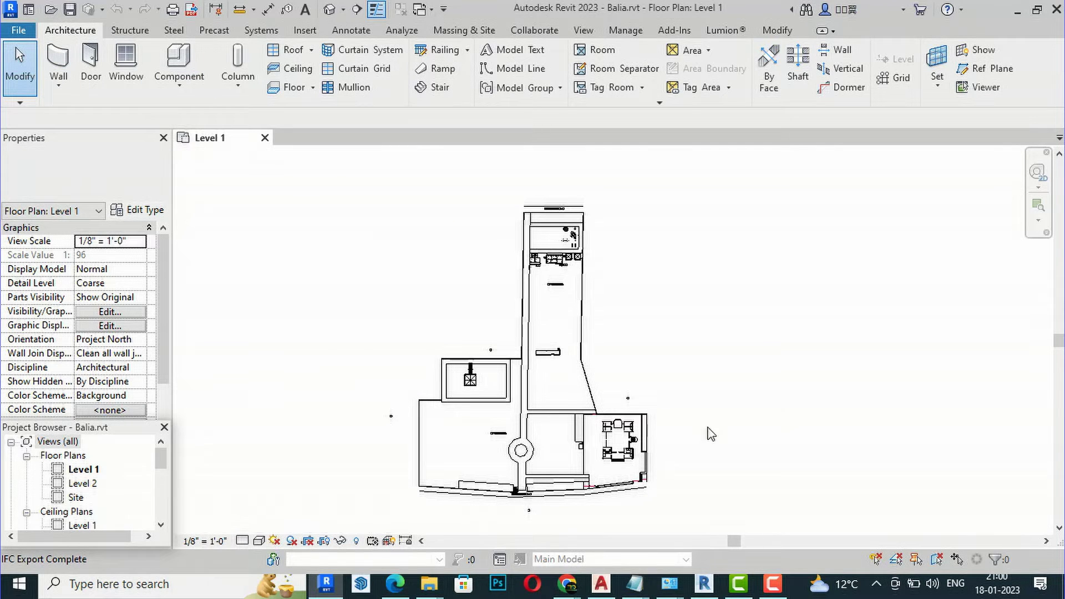
# Switch to Revit 2019 and dismiss the Open project dialog started by mistake.
pyautogui.moveTo(705, 583)
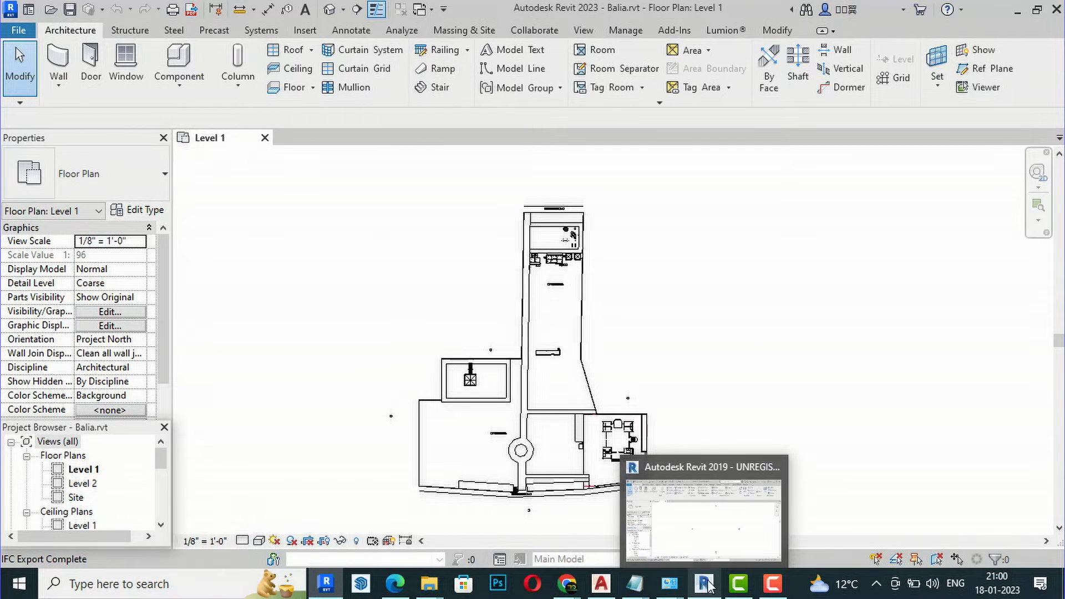
pyautogui.click(731, 509)
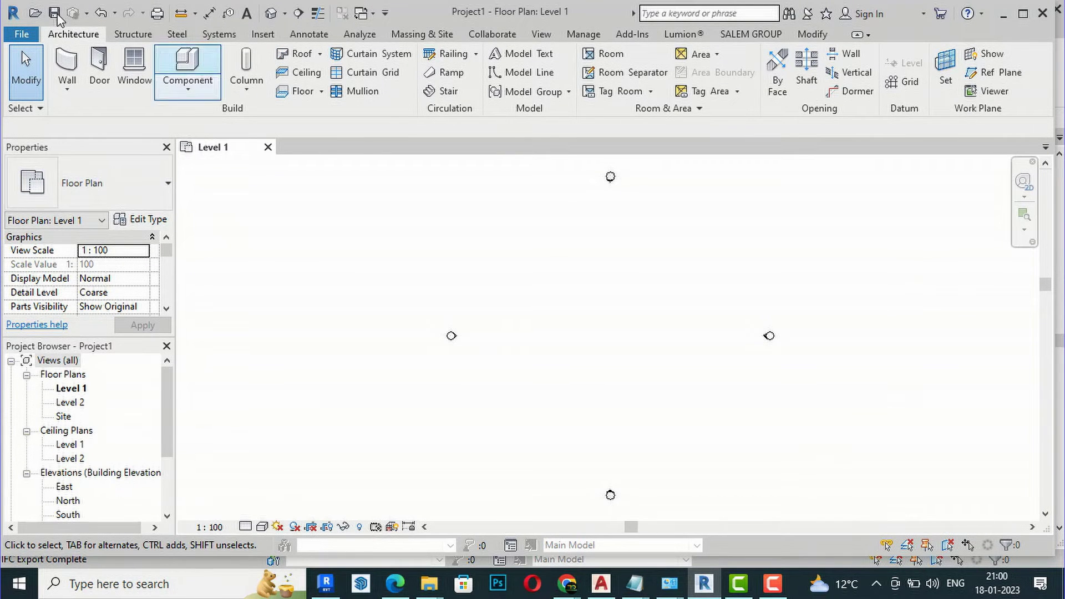
pyautogui.click(22, 34)
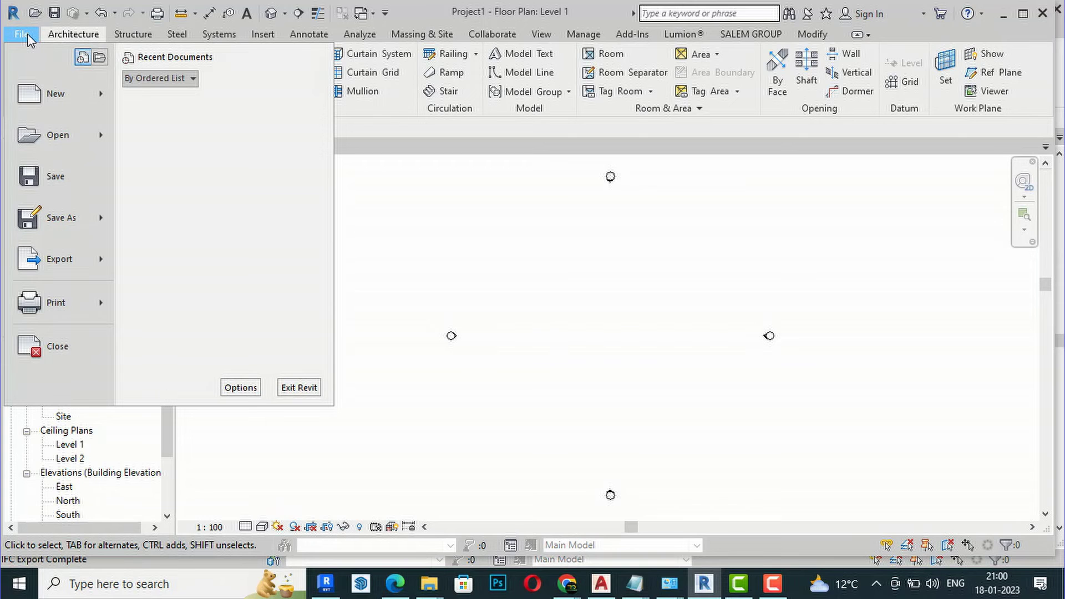
pyautogui.moveTo(22, 141)
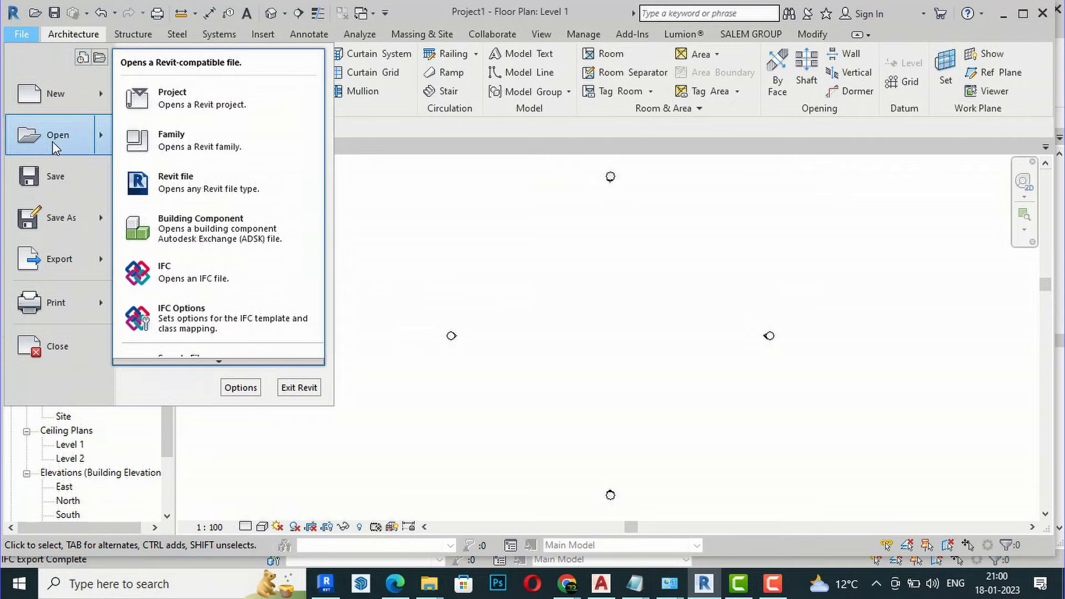
pyautogui.click(175, 111)
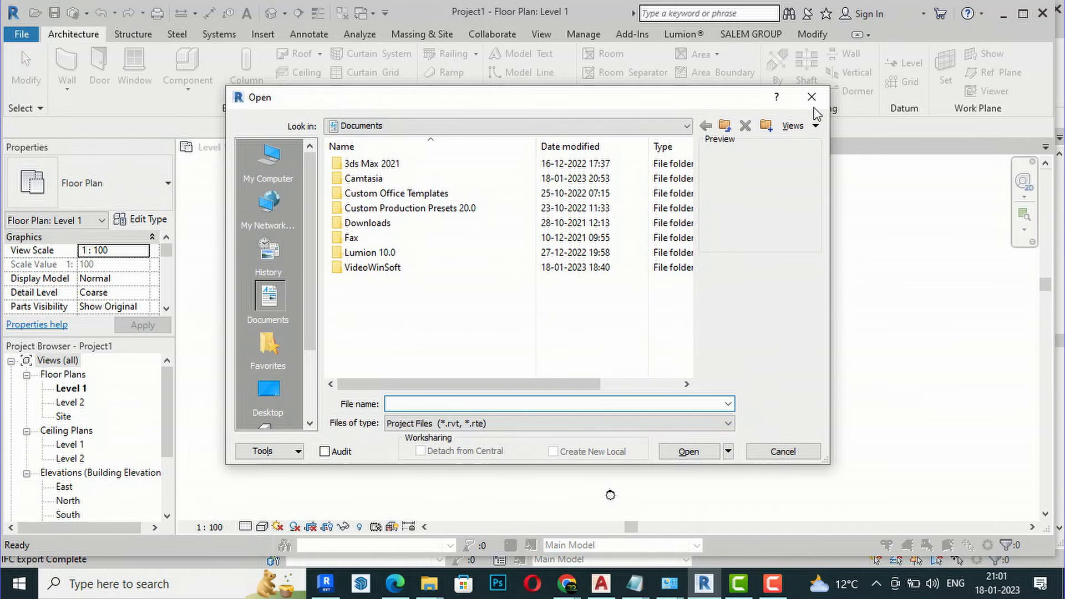
pyautogui.click(811, 97)
# Open Balia.ifc from the Downloads folder through File > Open > IFC.
pyautogui.click(22, 35)
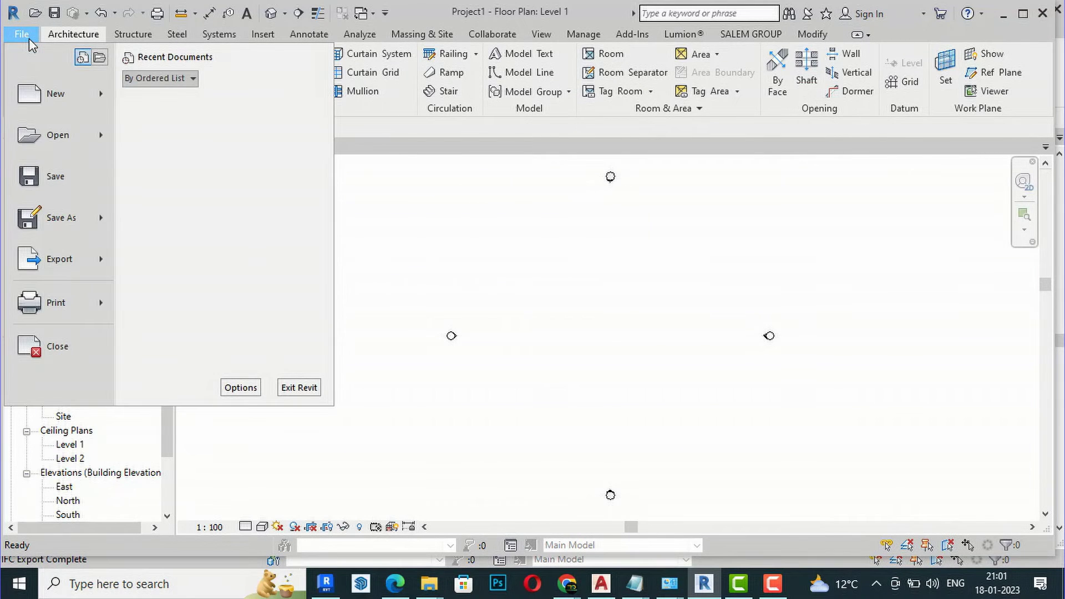
pyautogui.moveTo(47, 140)
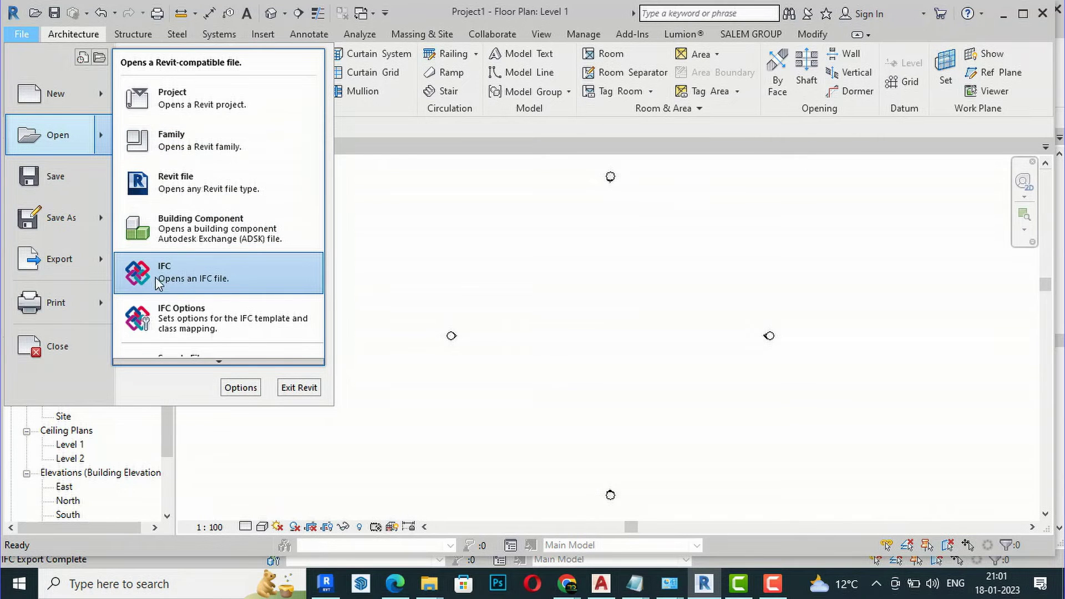
pyautogui.click(198, 282)
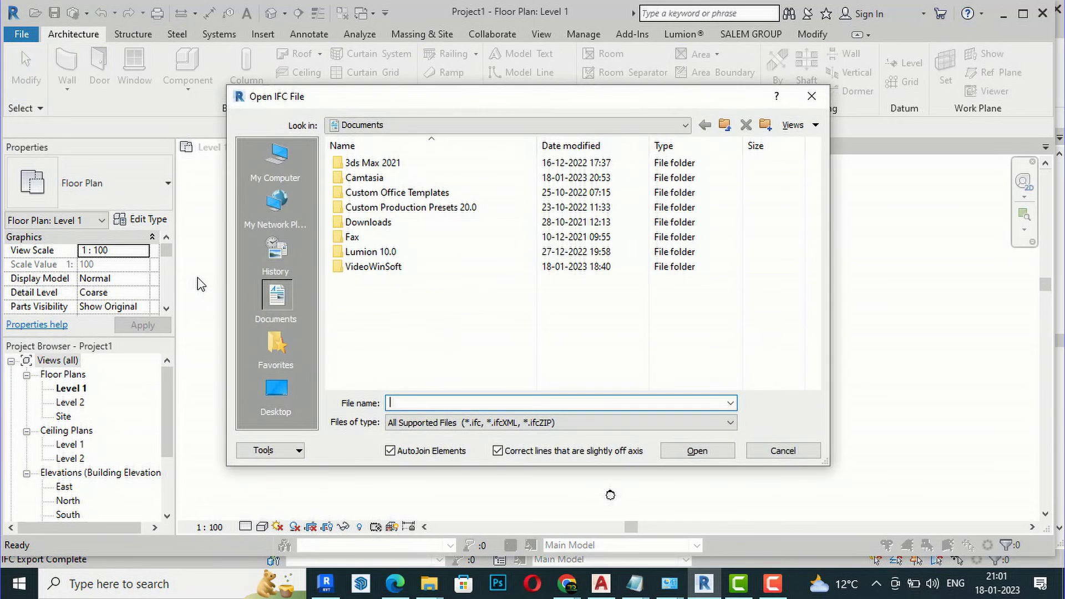
pyautogui.click(274, 166)
pyautogui.doubleClick(347, 222)
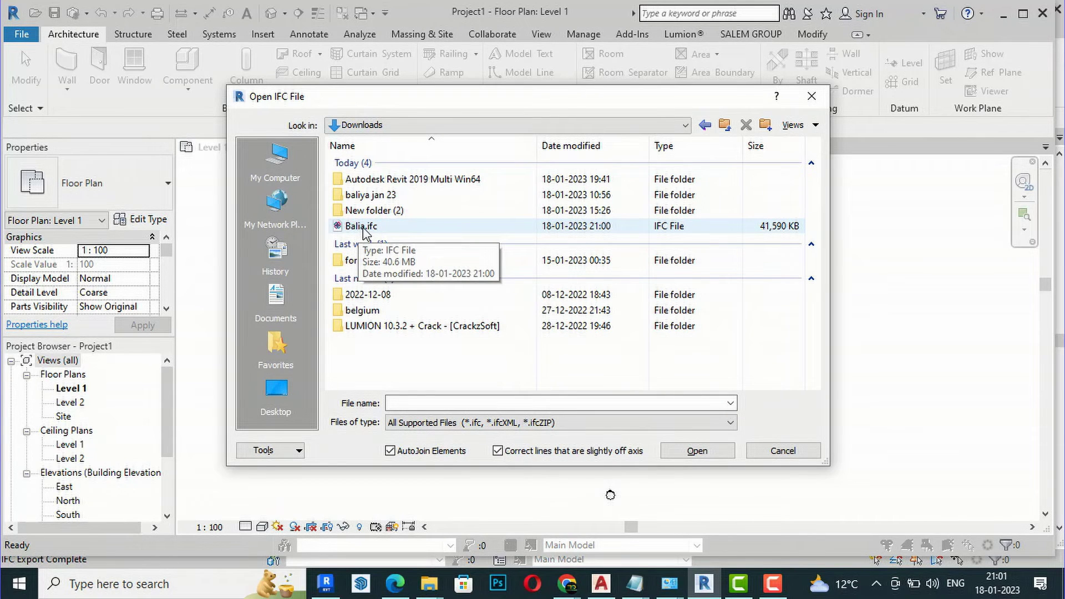
pyautogui.click(363, 227)
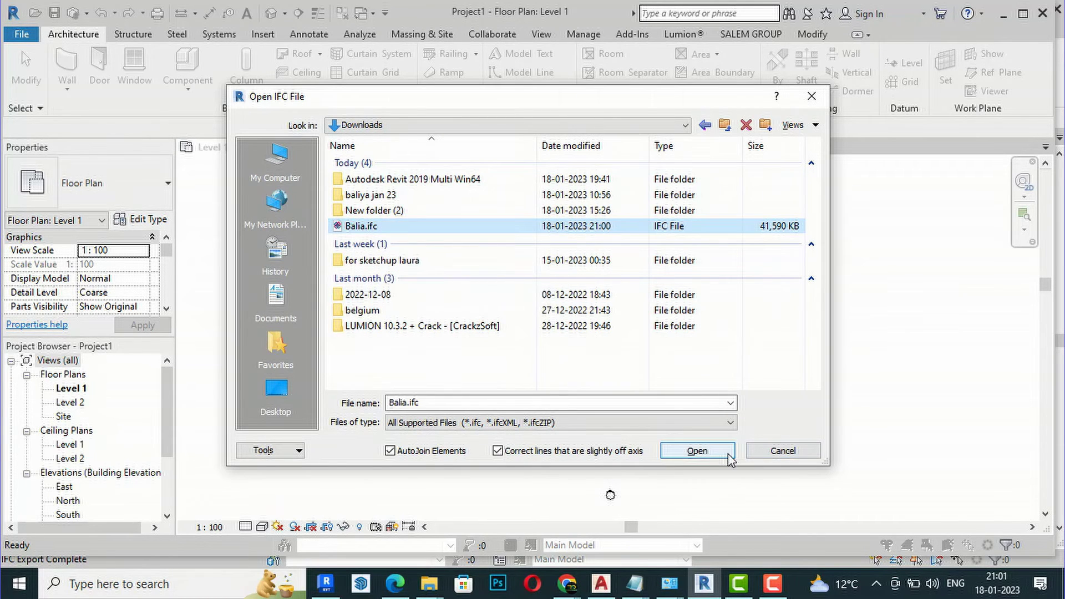
pyautogui.click(710, 454)
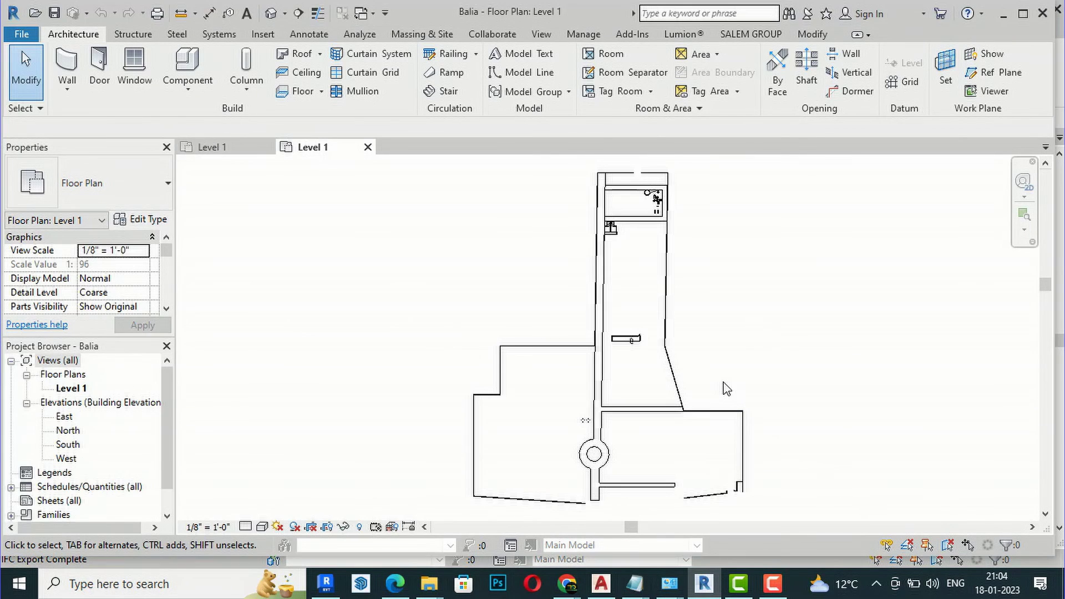
# Zoom into the imported Balia Level 1 floor plan to inspect its walls, floor and fixtures.
pyautogui.scroll(4, 724, 385)
pyautogui.scroll(-2, 587, 379)
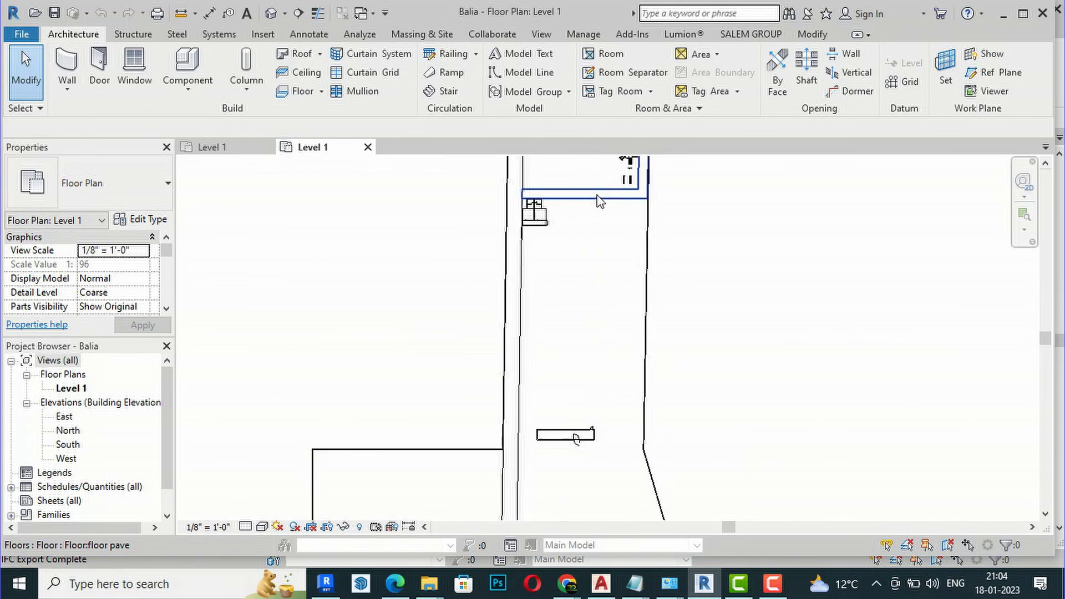
pyautogui.scroll(2, 602, 433)
pyautogui.scroll(3, 630, 238)
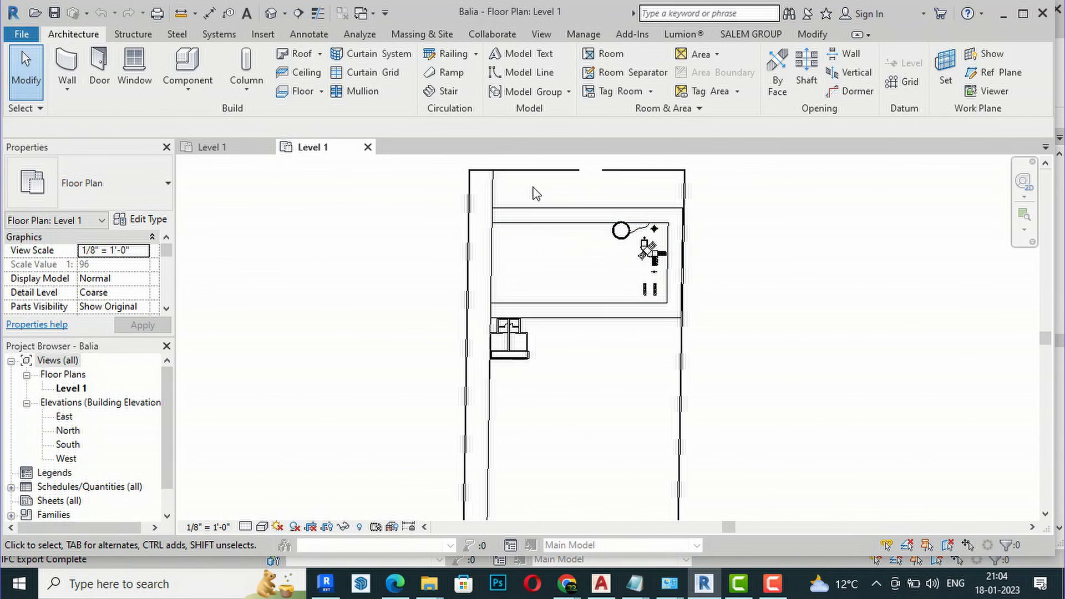